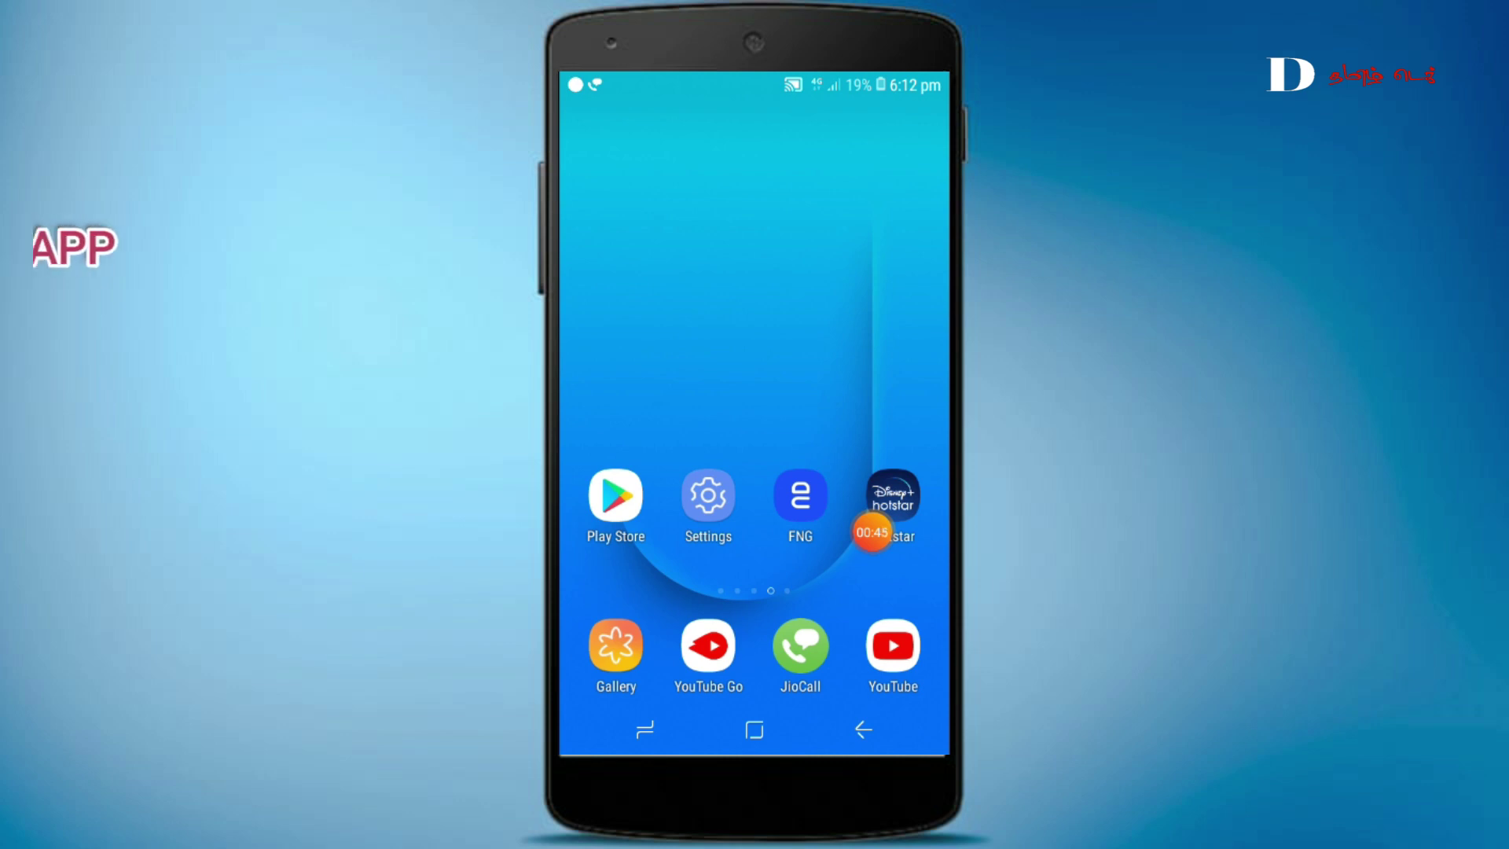
- Launch Gmail from the app drawer and reach its Settings page via the side menu
drag(755, 590, 755, 295)
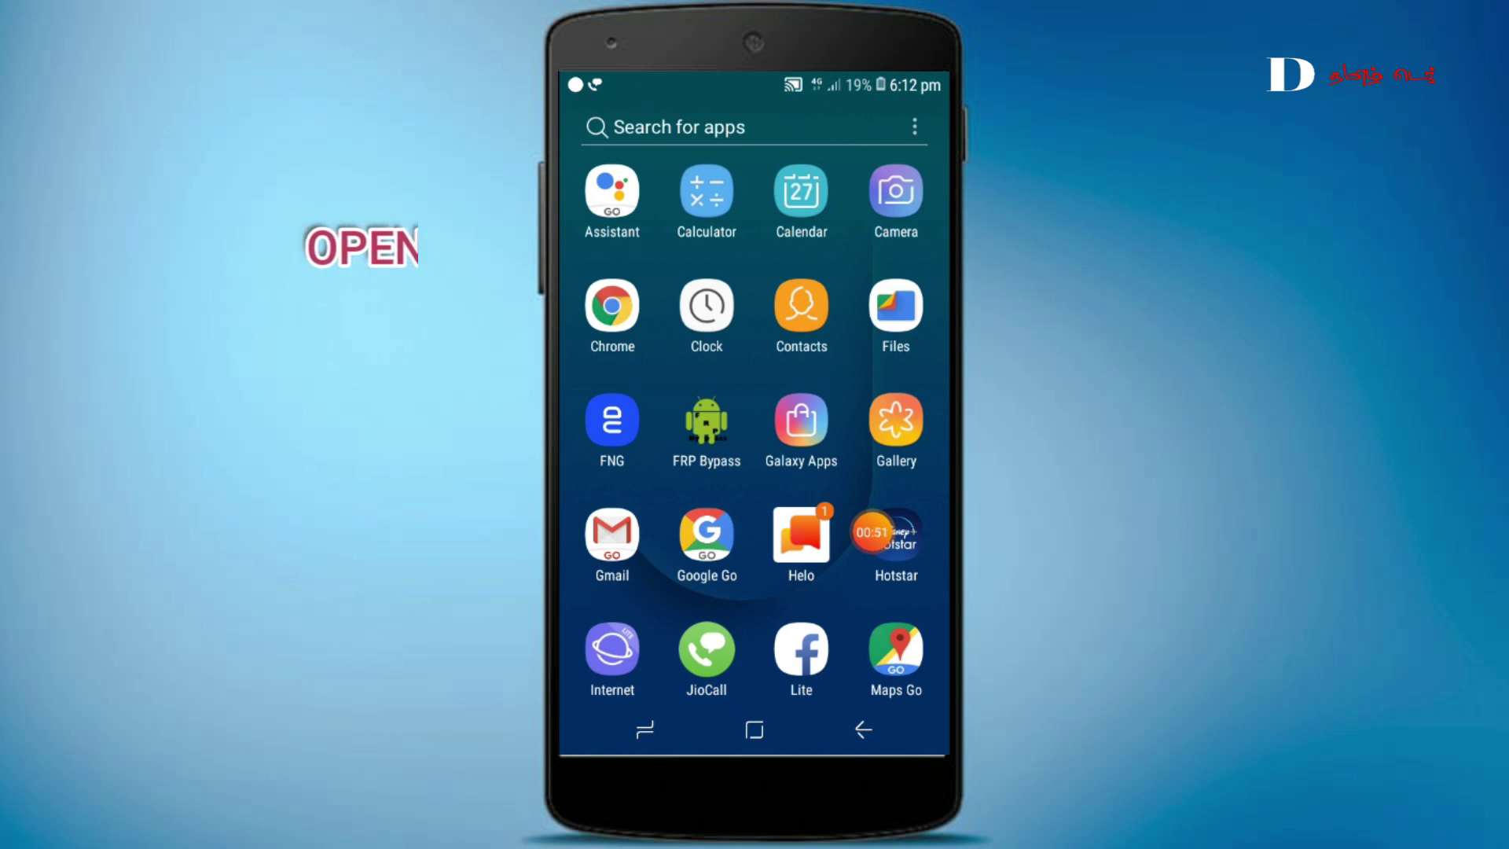
click(612, 537)
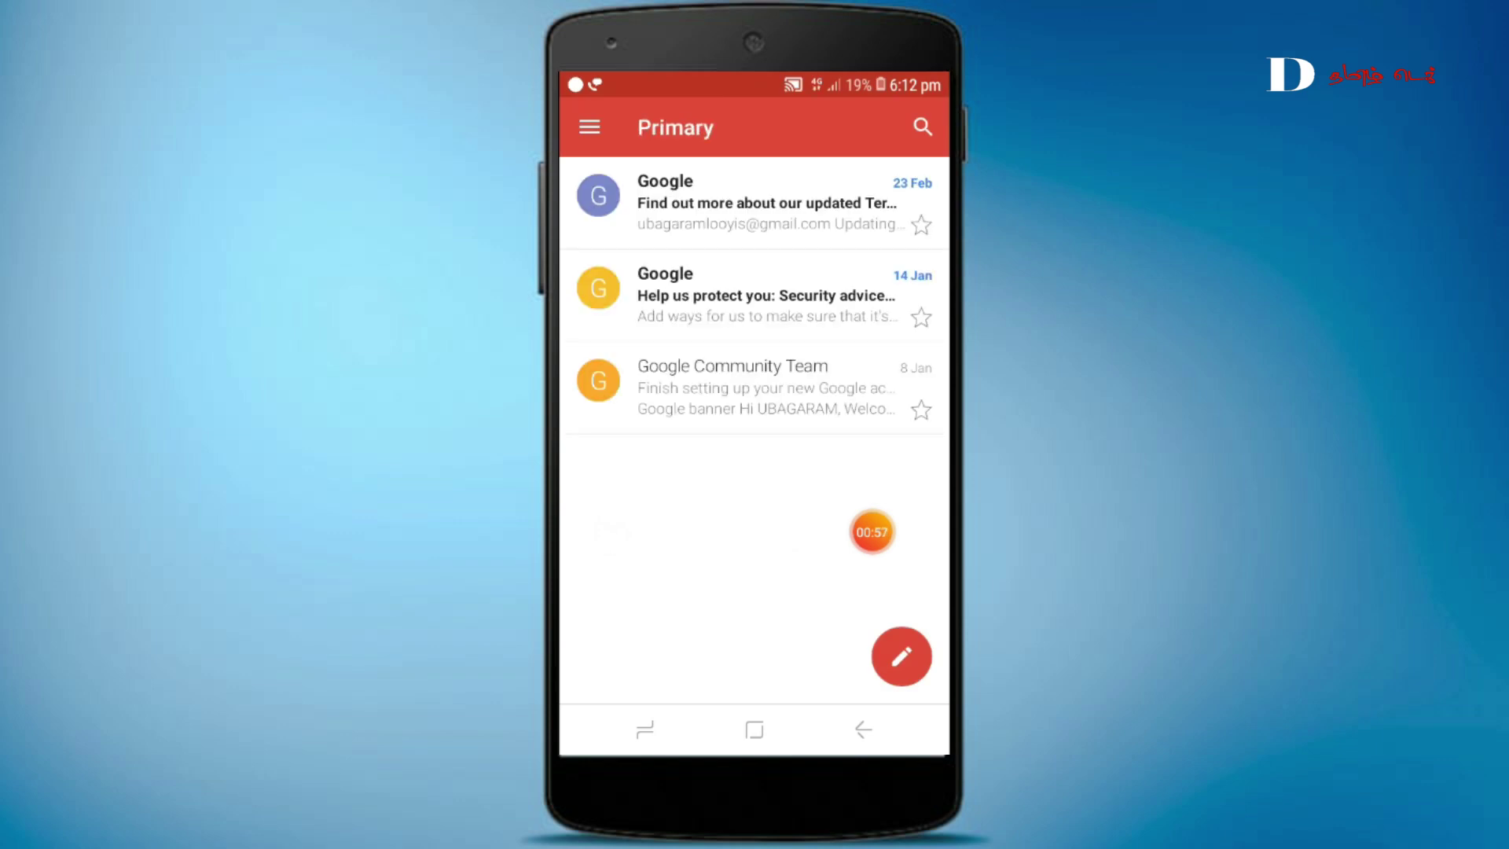
click(591, 127)
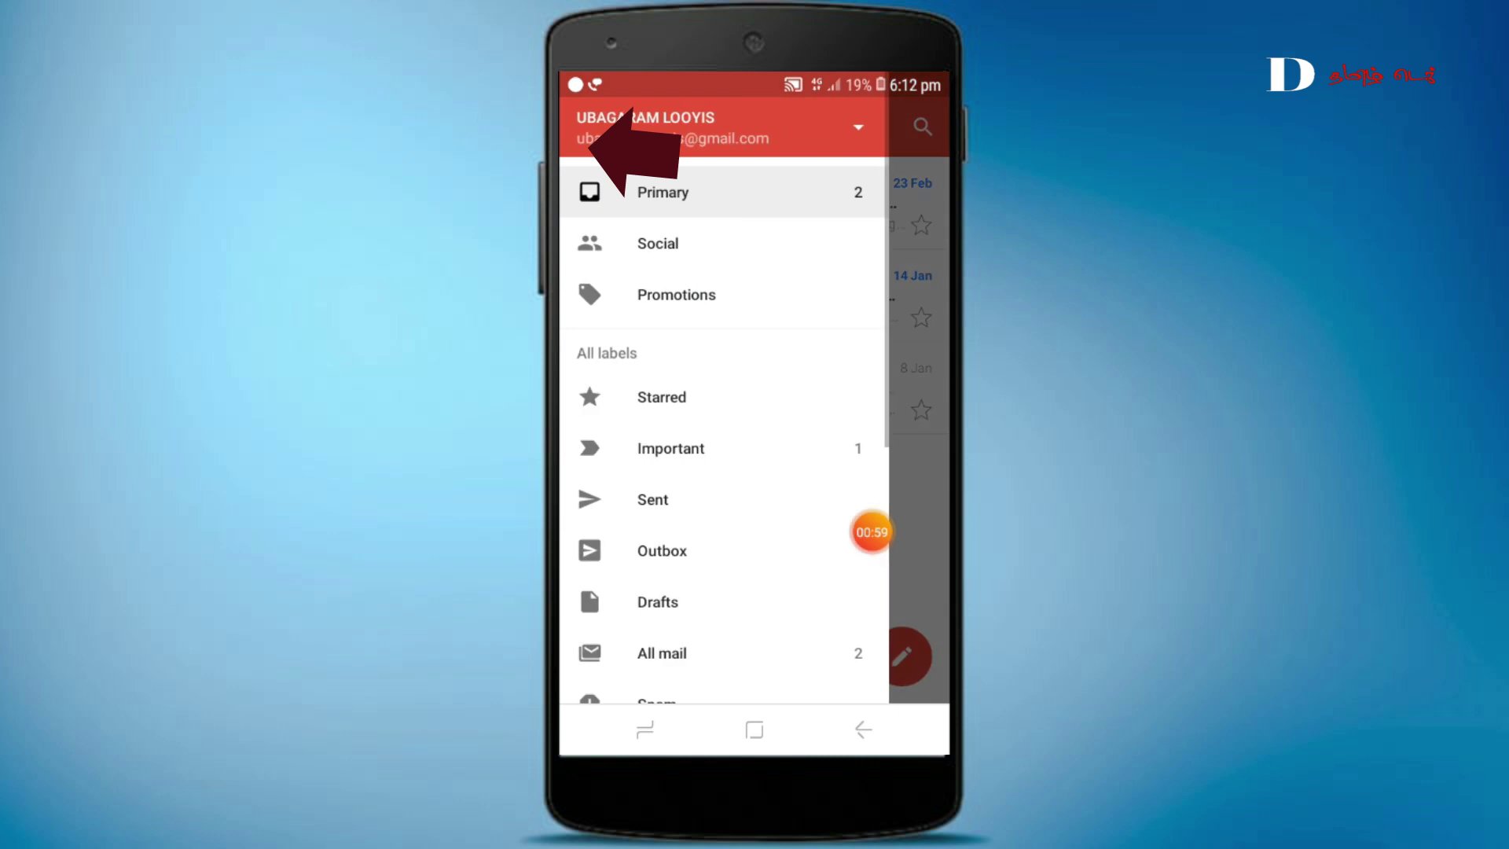
scroll(725, 389, down, 5)
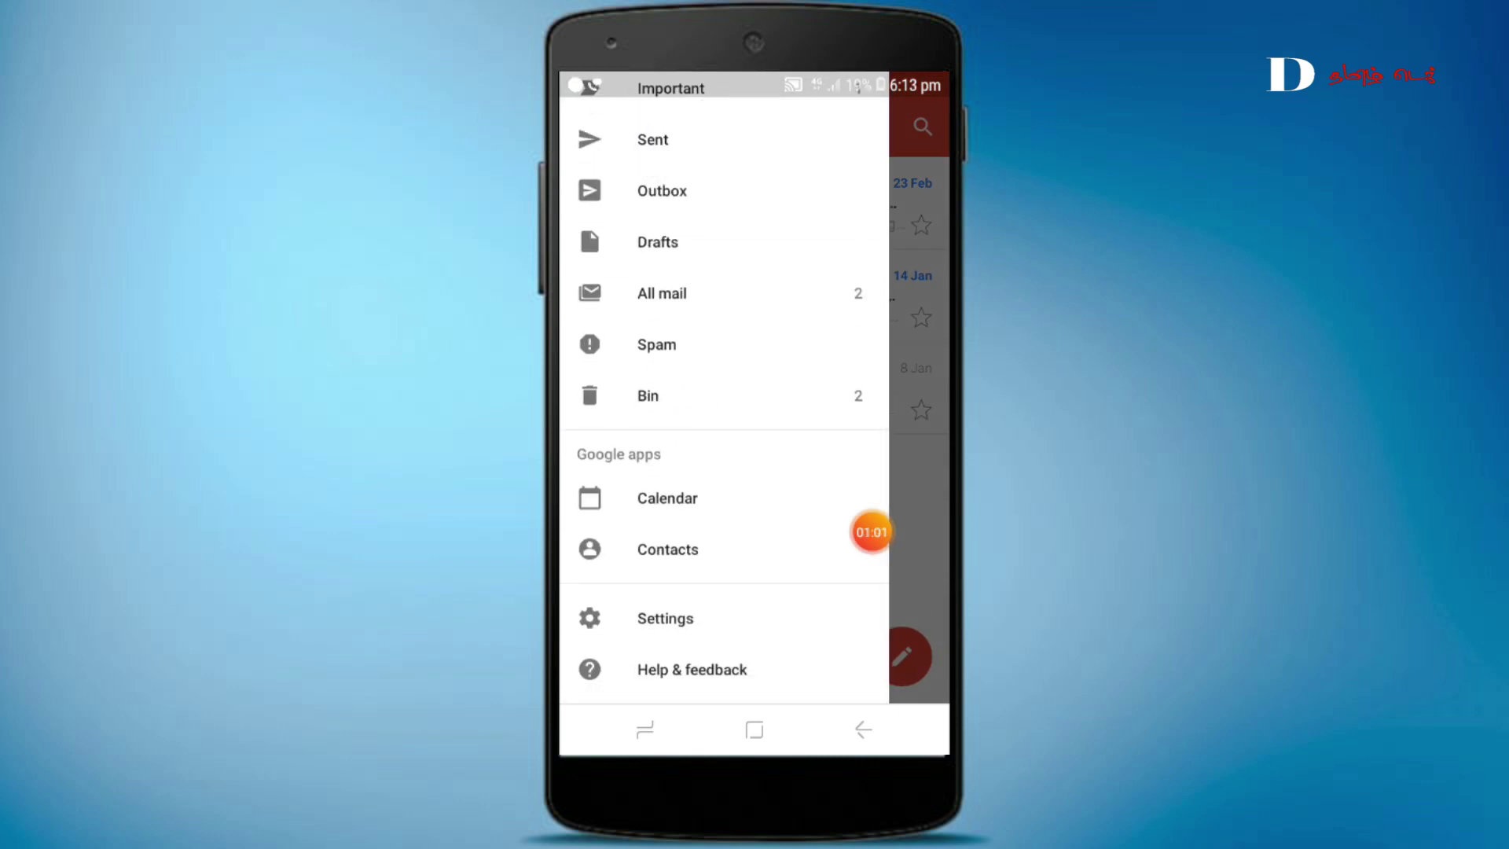
click(665, 618)
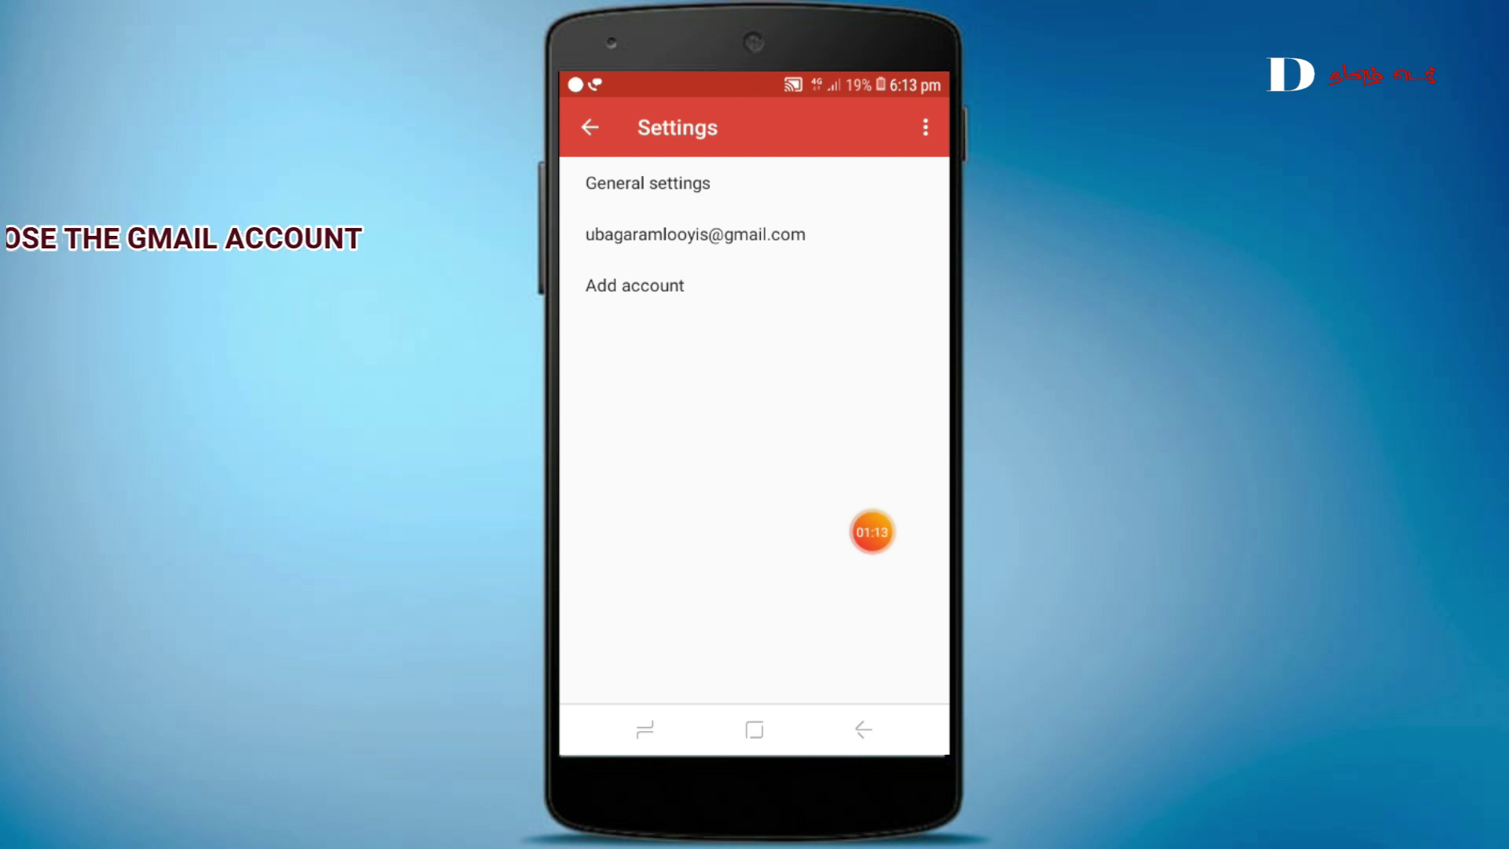
- In the account's settings keep Notifications on and enable Notify for every message for the inbox
click(694, 235)
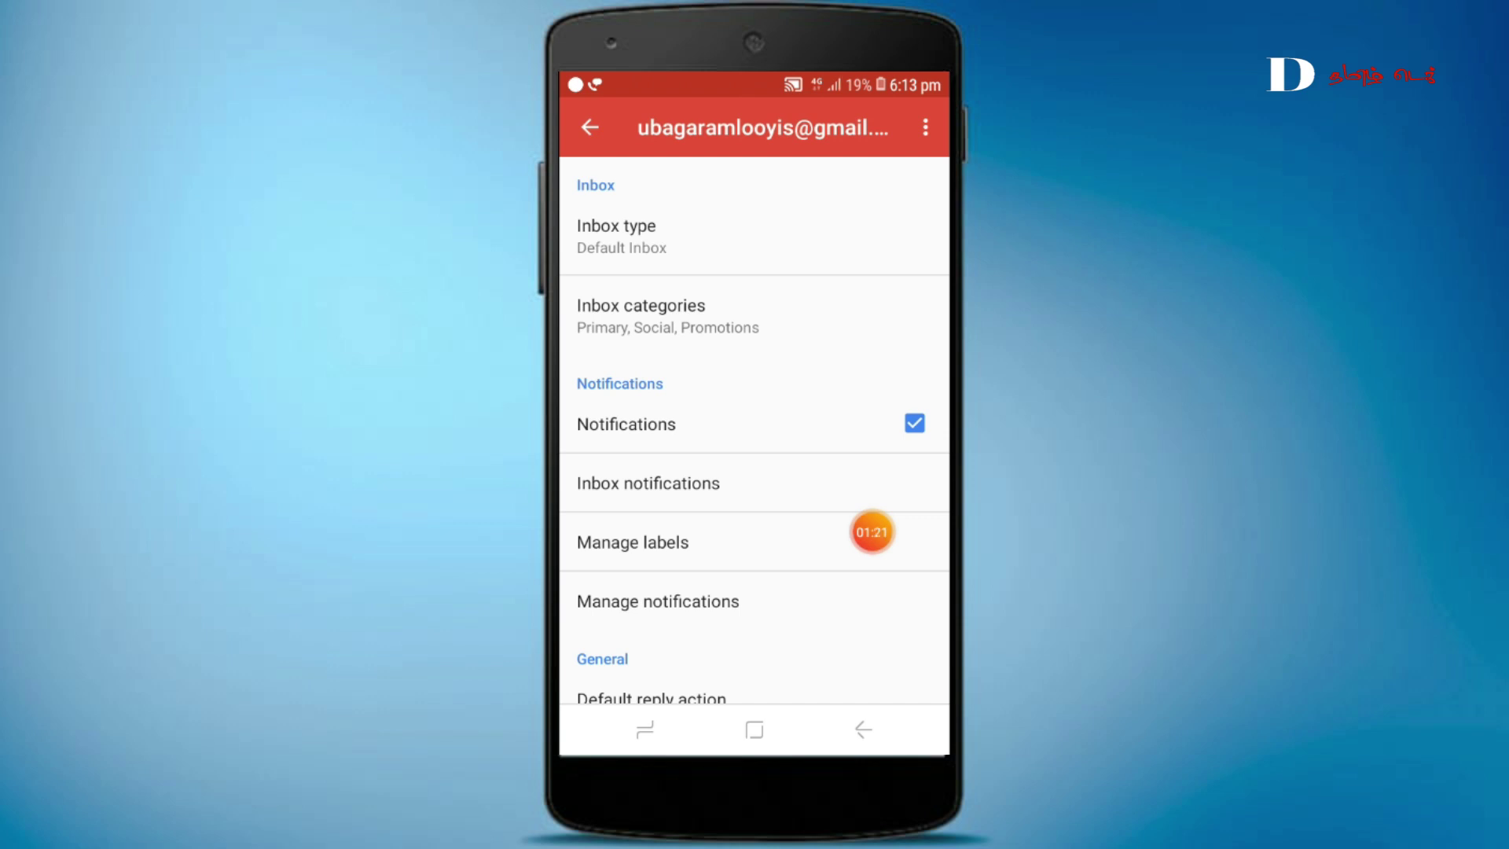
click(914, 423)
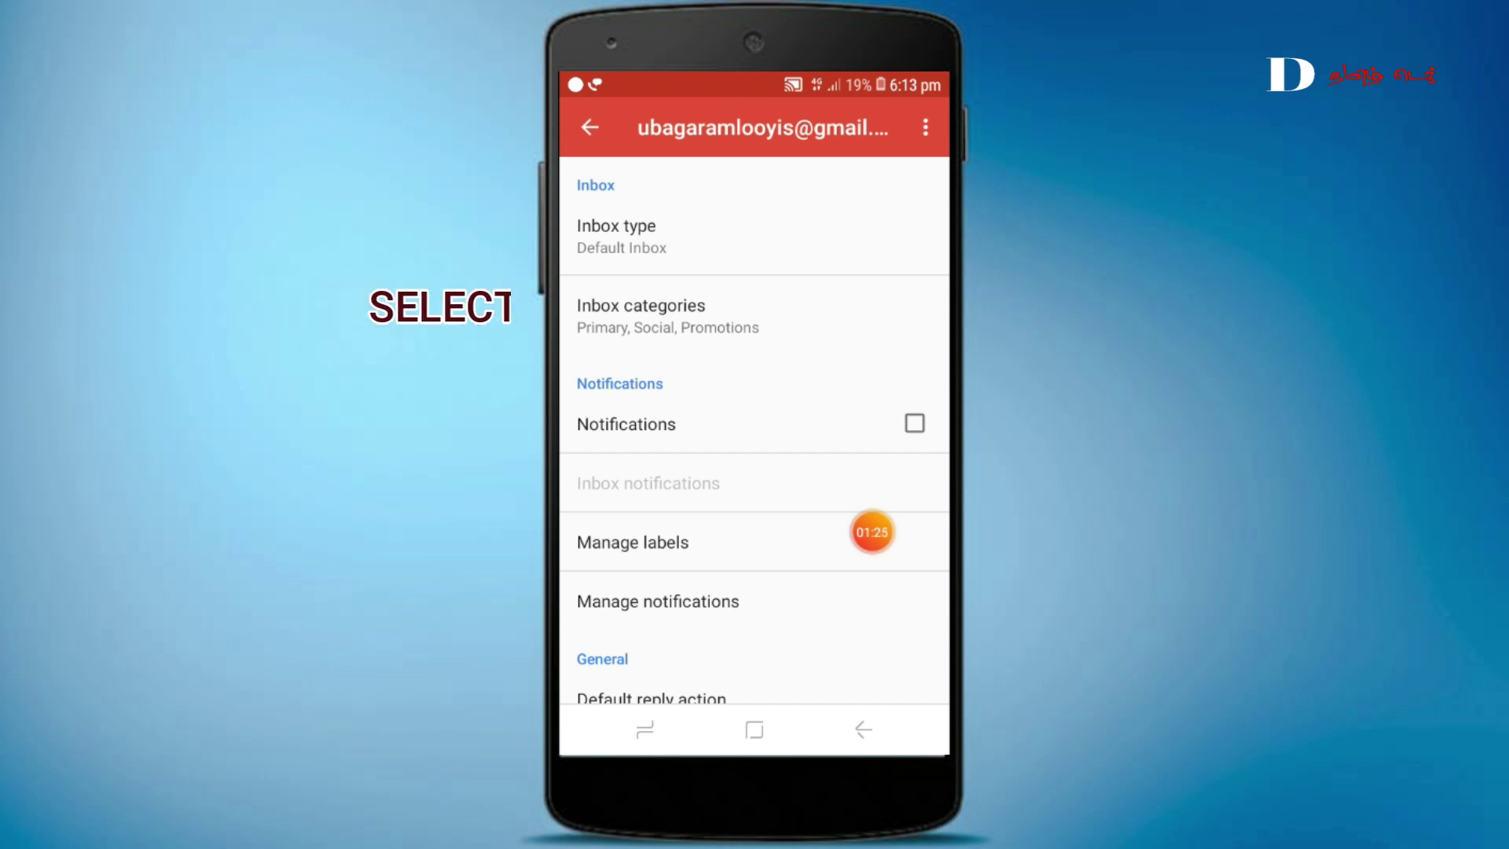
click(914, 424)
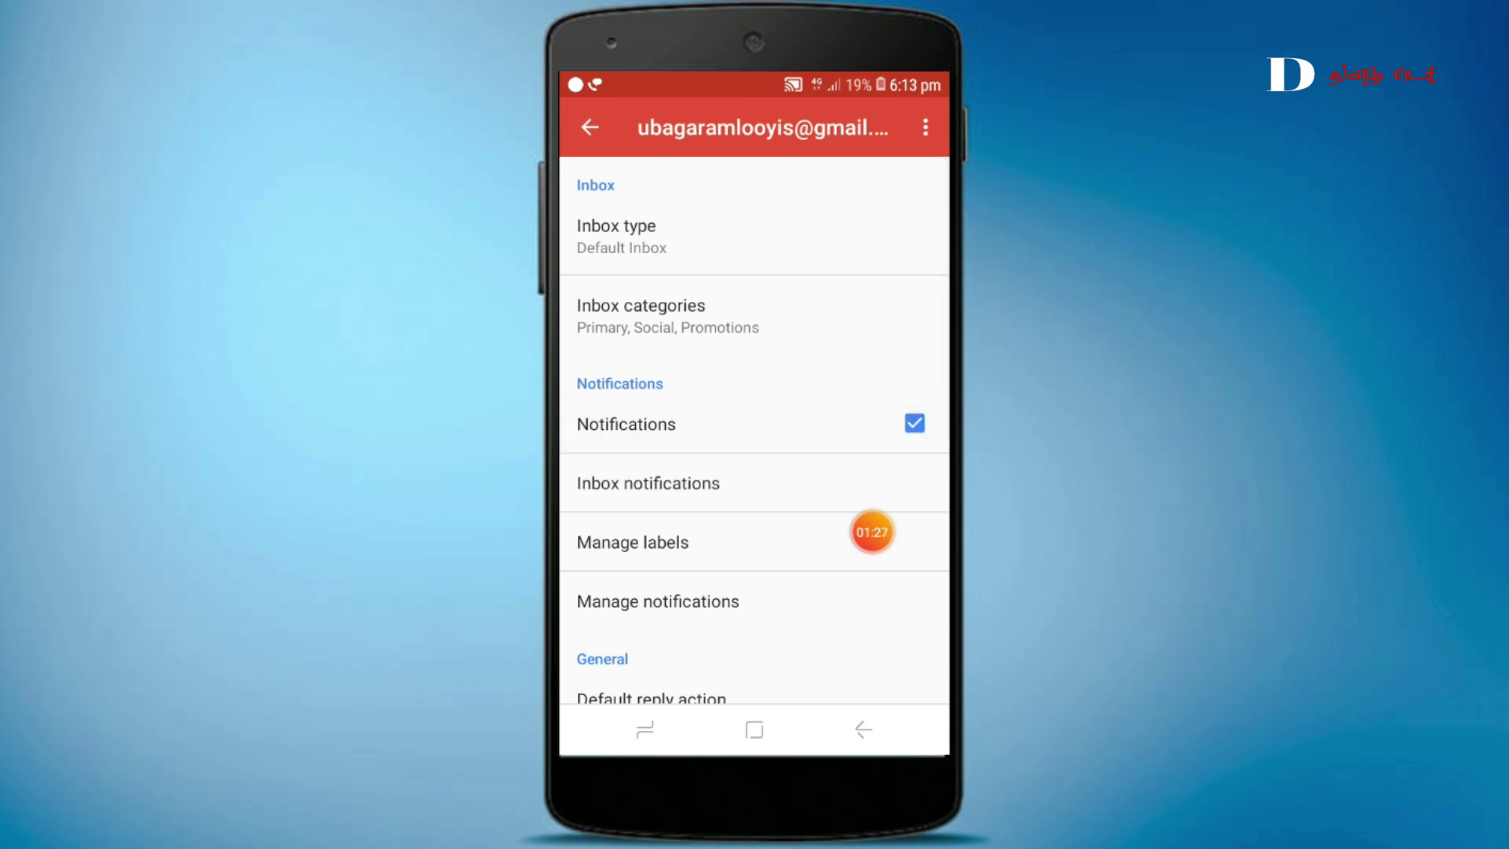
click(647, 482)
click(913, 399)
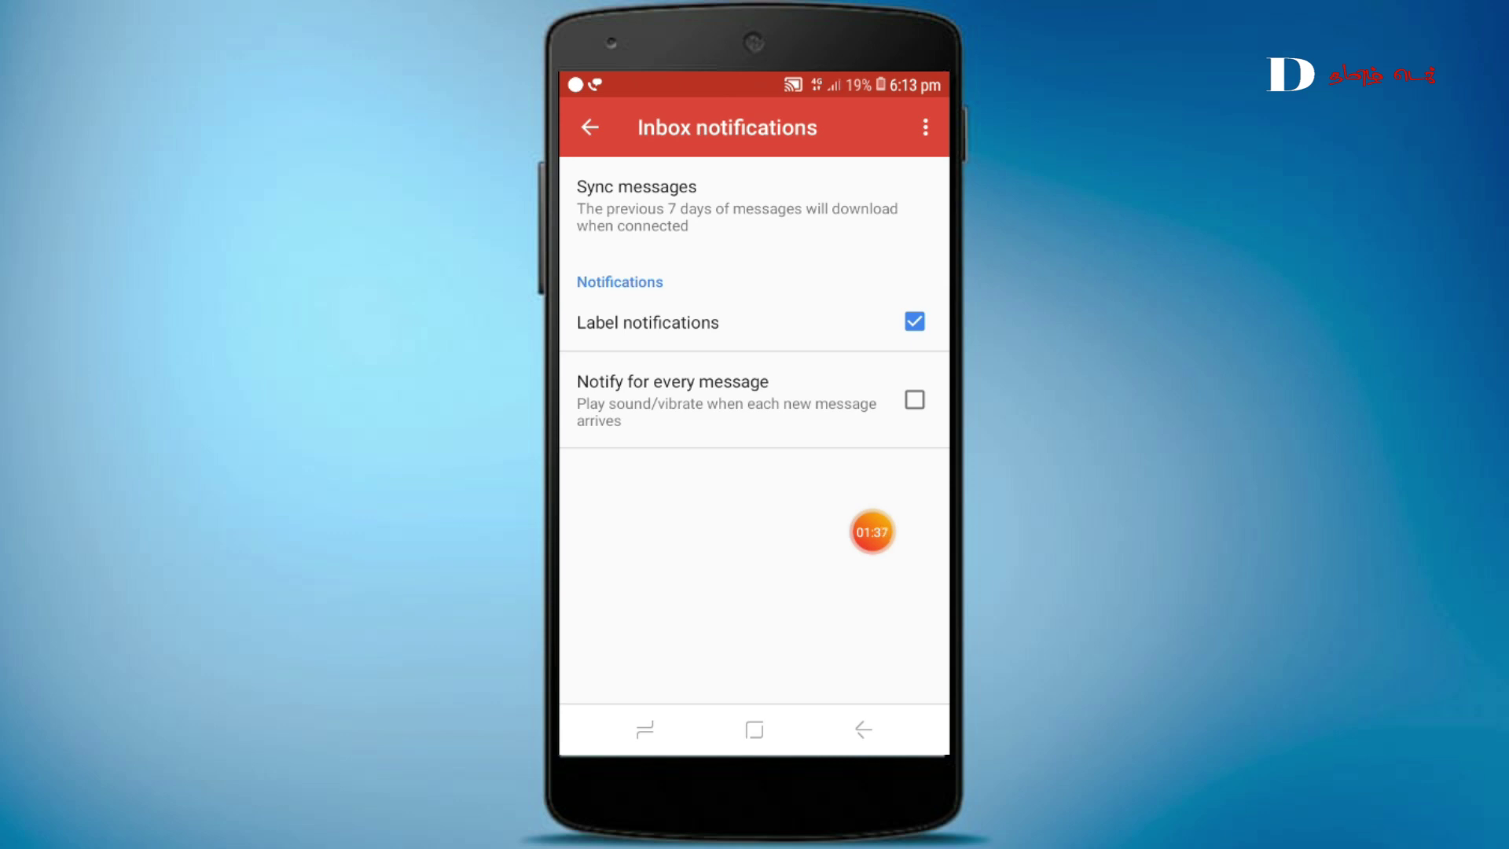
click(914, 400)
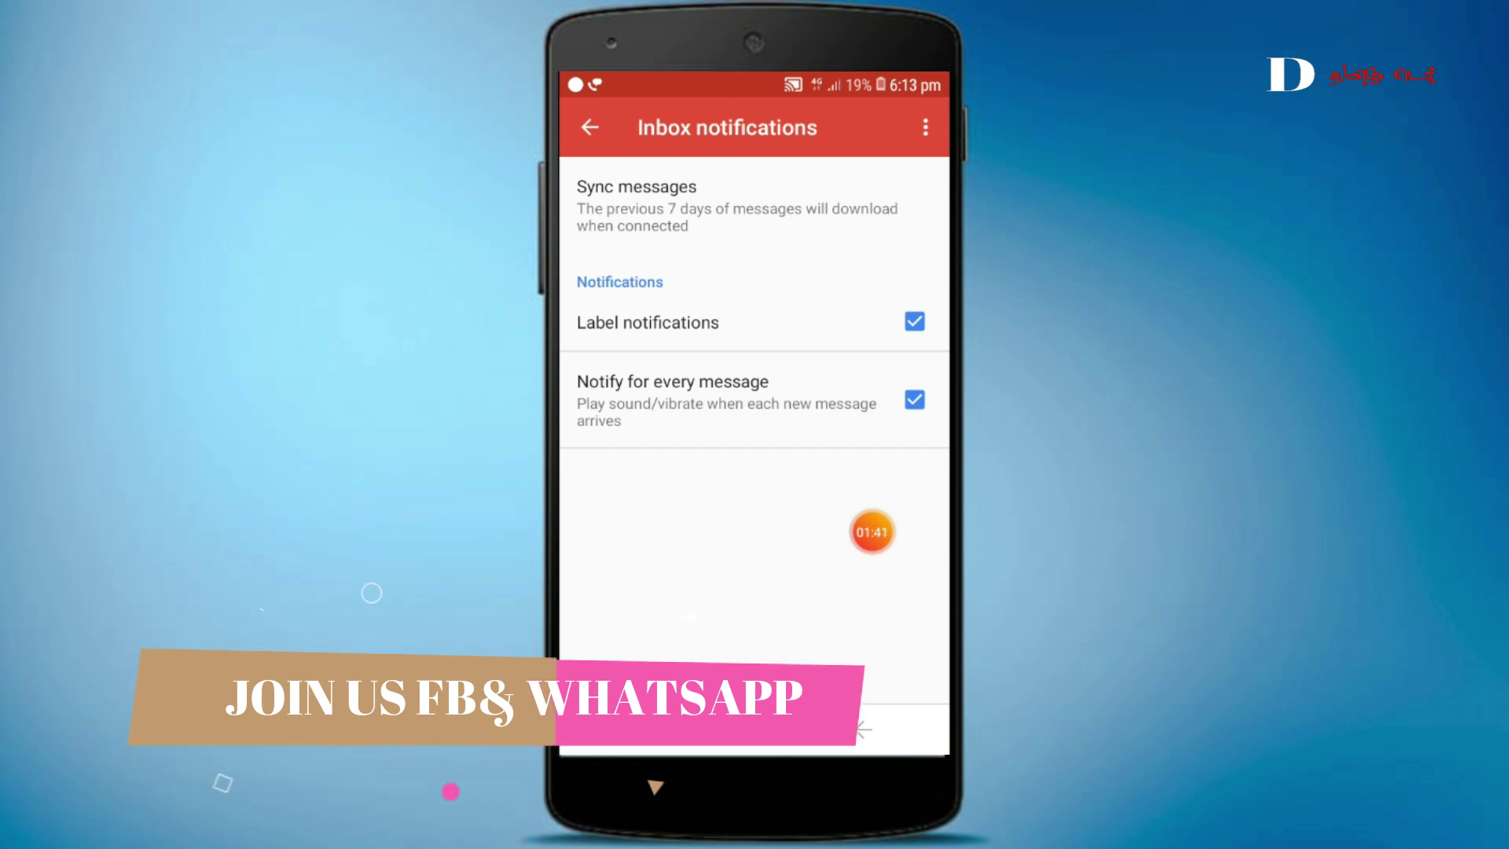
- Back out of settings and Gmail to return to the app list
click(865, 730)
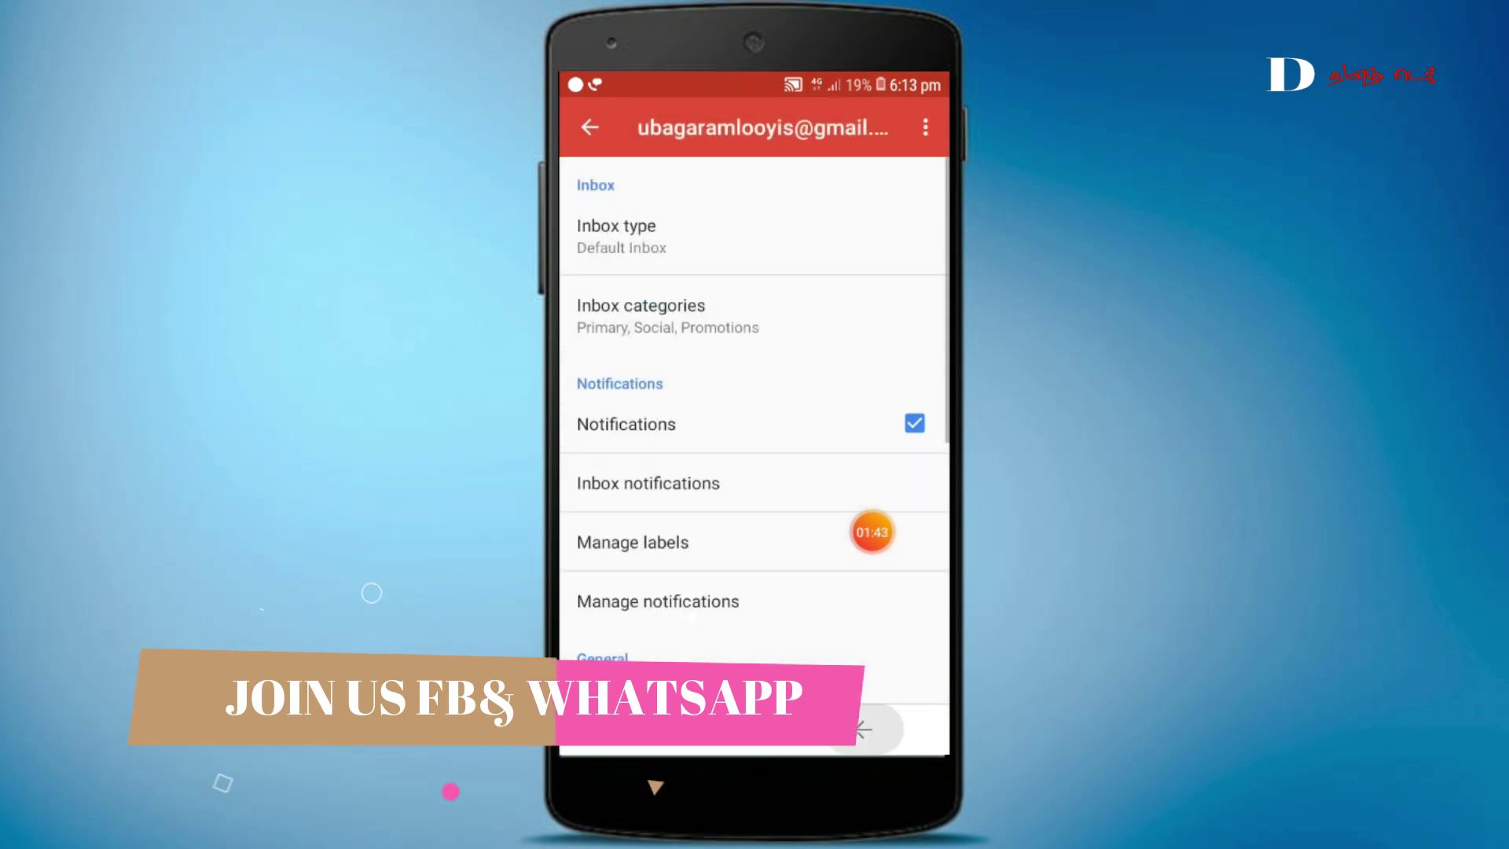
click(865, 730)
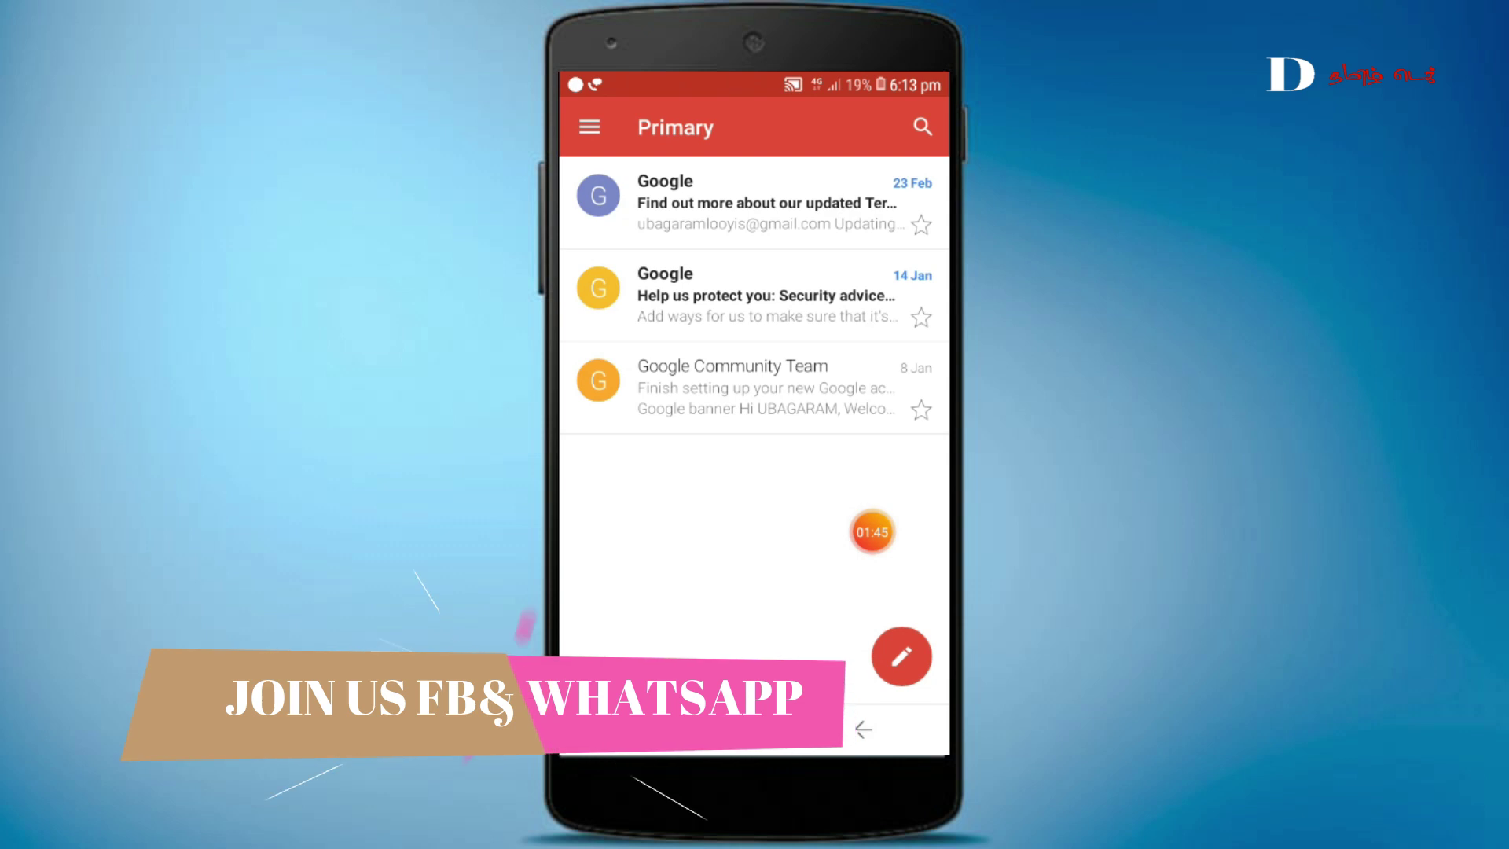
click(864, 729)
scroll(755, 425, down, 3)
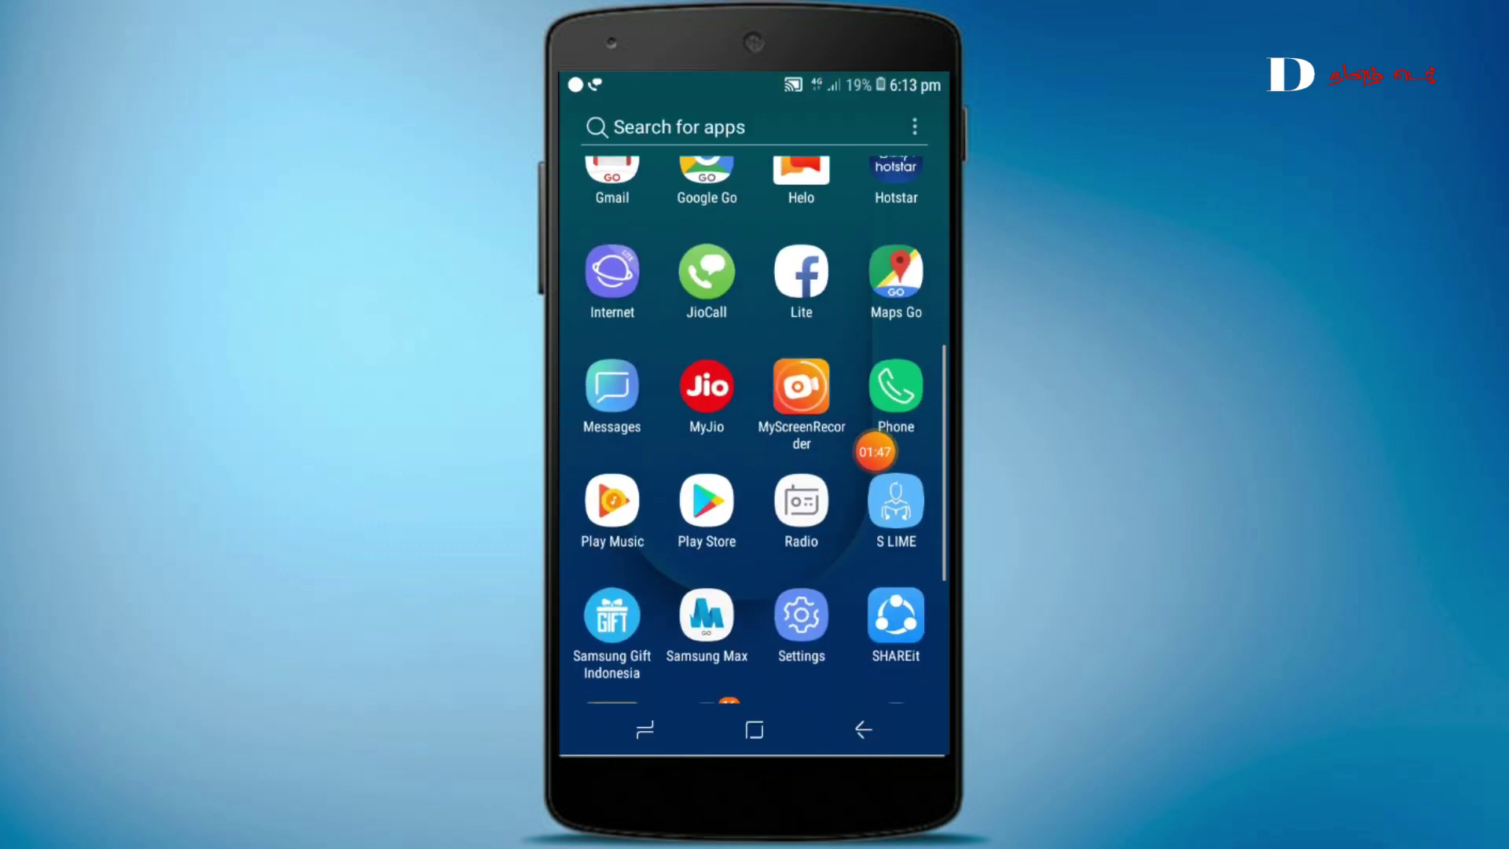
scroll(755, 424, down, 2)
- Launch the phone's system Settings from the app list
click(801, 485)
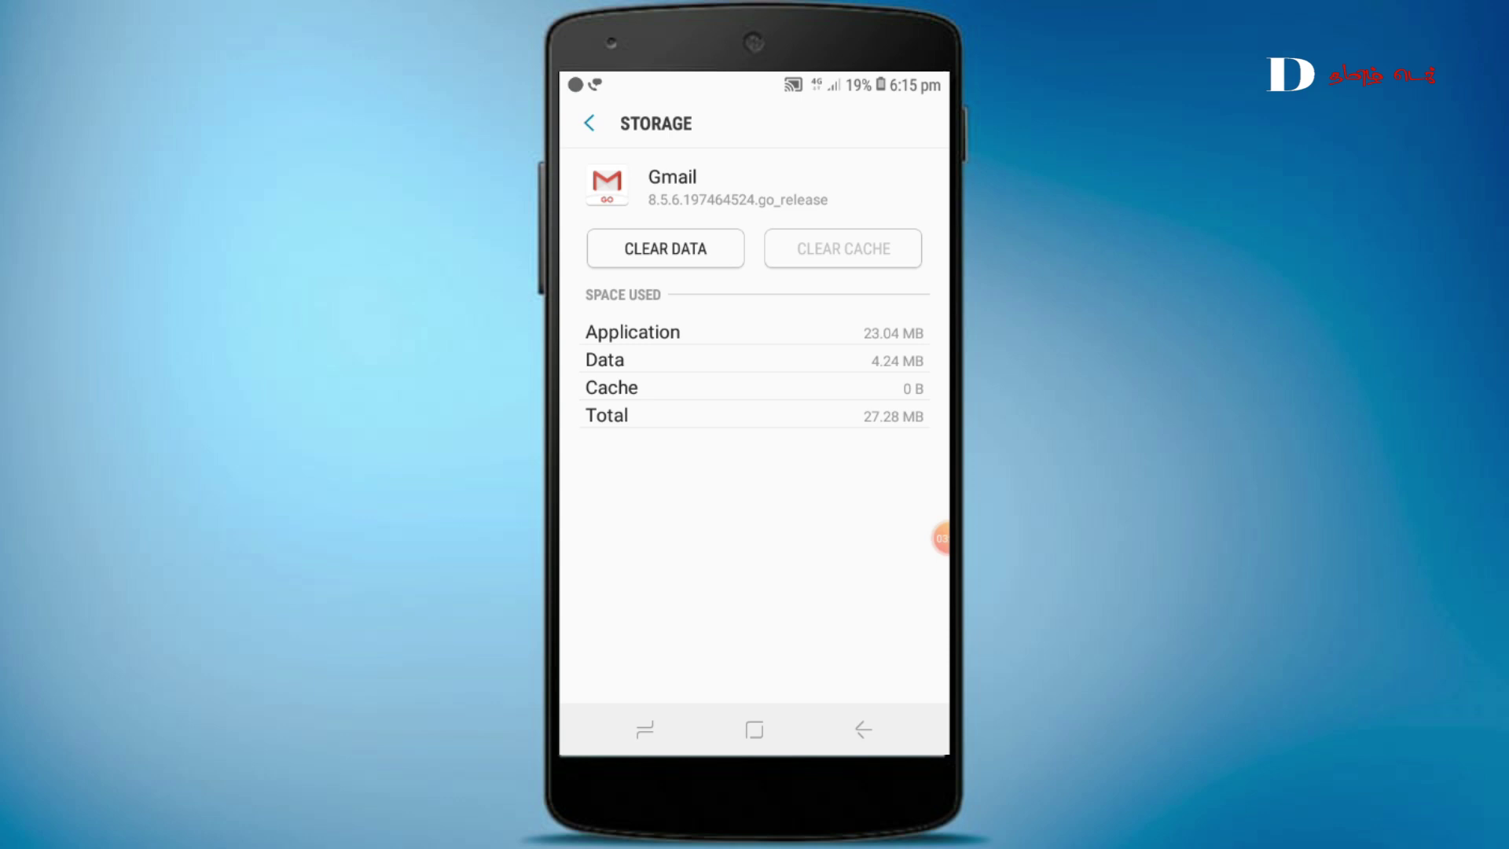
drag(754, 78, 756, 531)
mouse_move(755, 649)
mouse_down()
mouse_move(755, 118)
mouse_move(755, 531)
mouse_up()
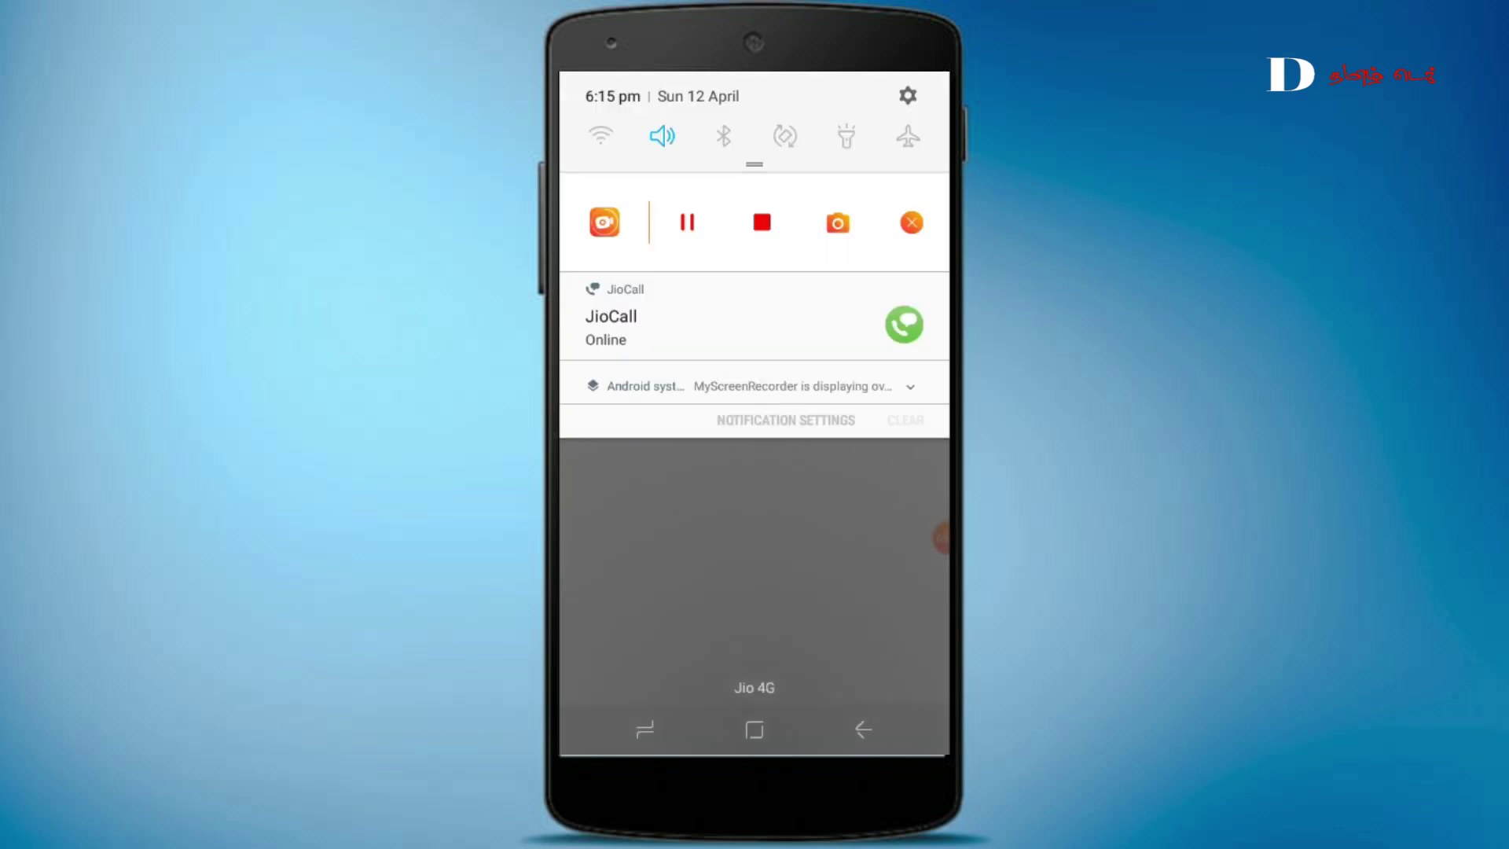
drag(756, 165, 755, 306)
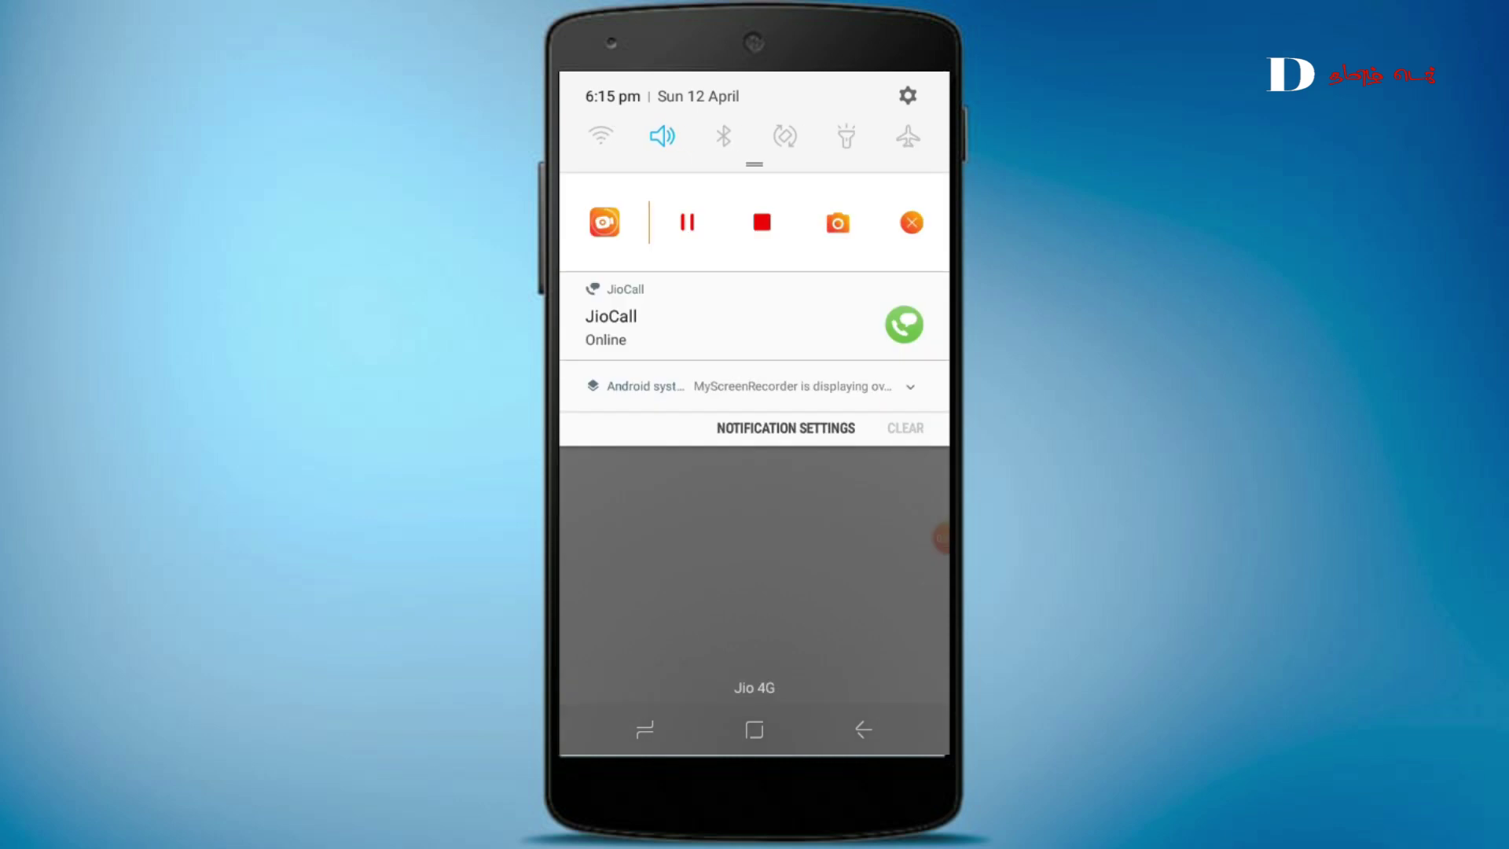
drag(756, 649, 755, 118)
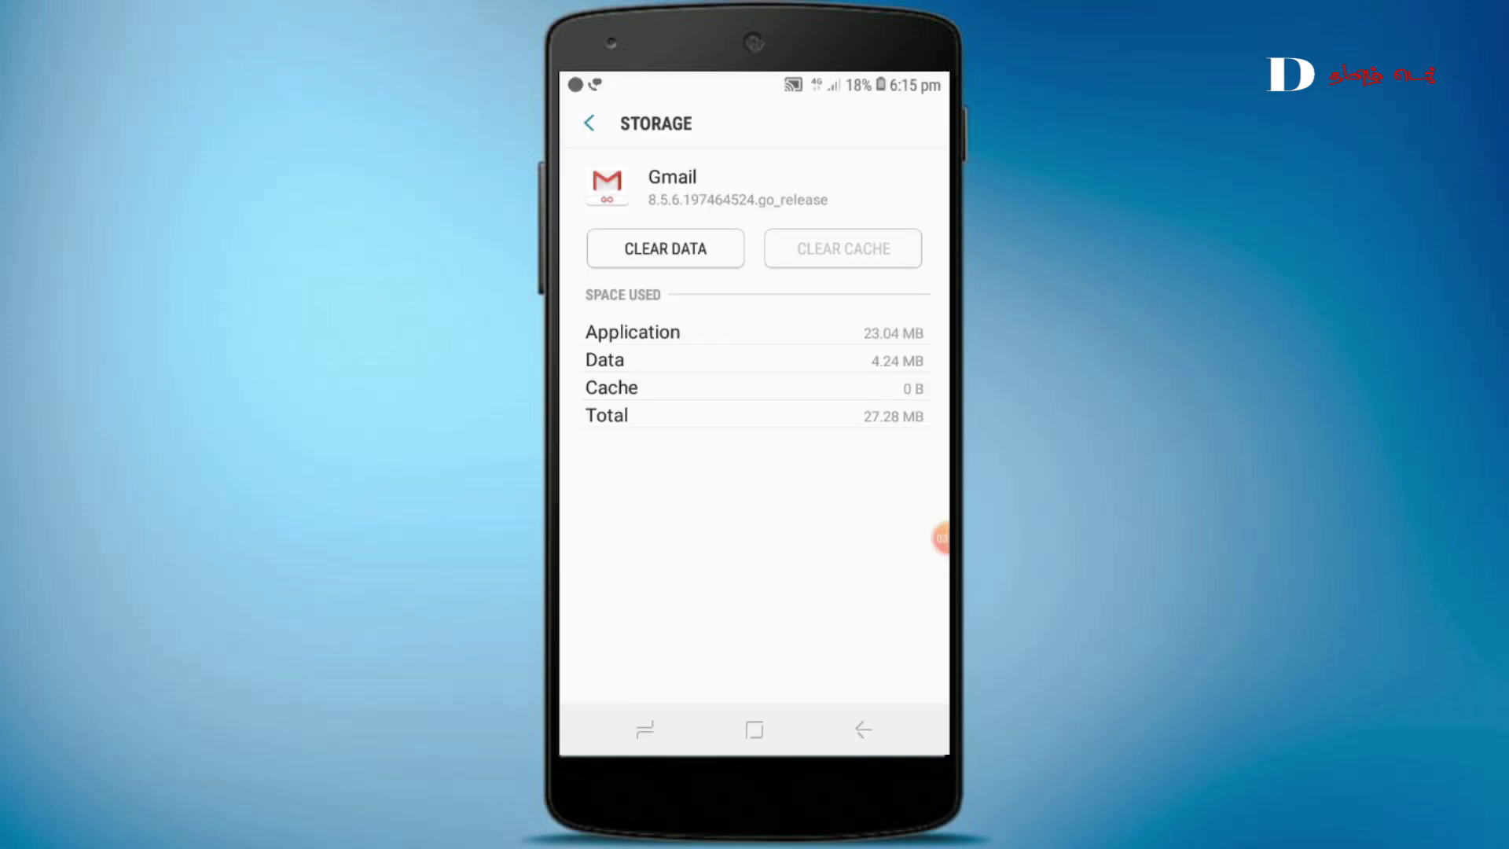